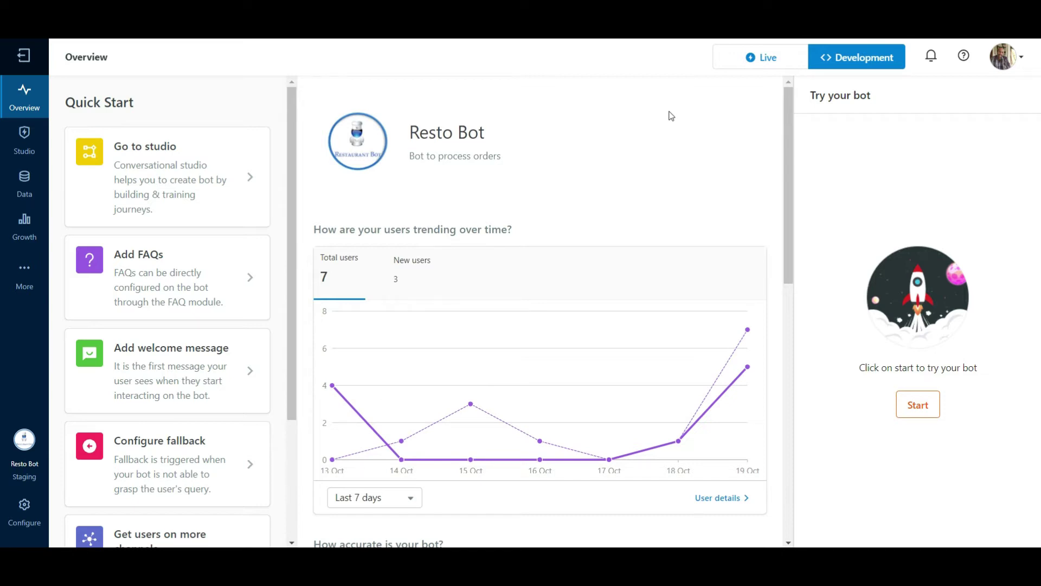
- Open Document Cognition from Studio and show the upload sources: computer, URL, AWS S3, Sharepoint
mouse_move(25, 138)
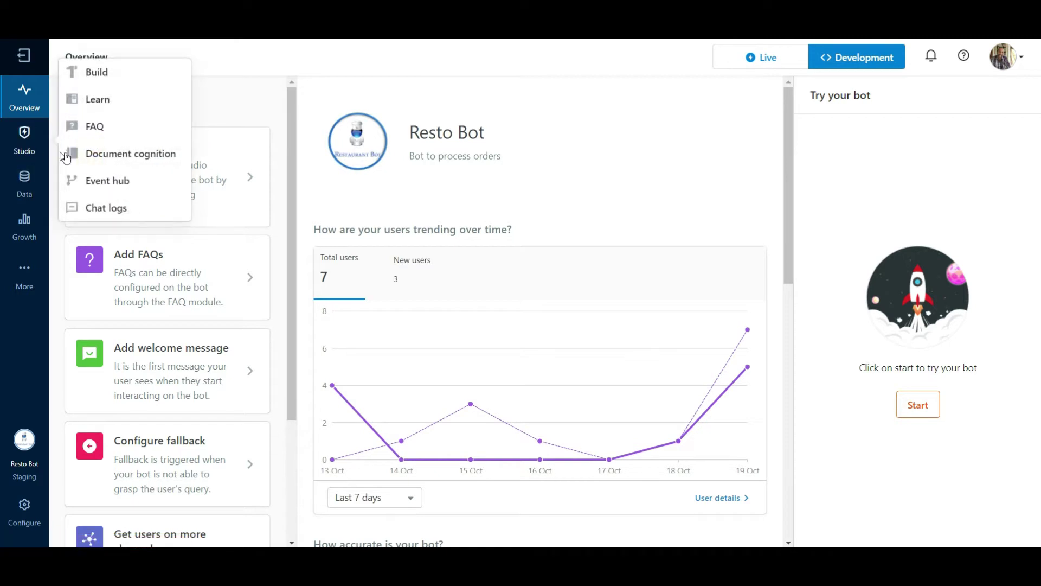
left_click(89, 156)
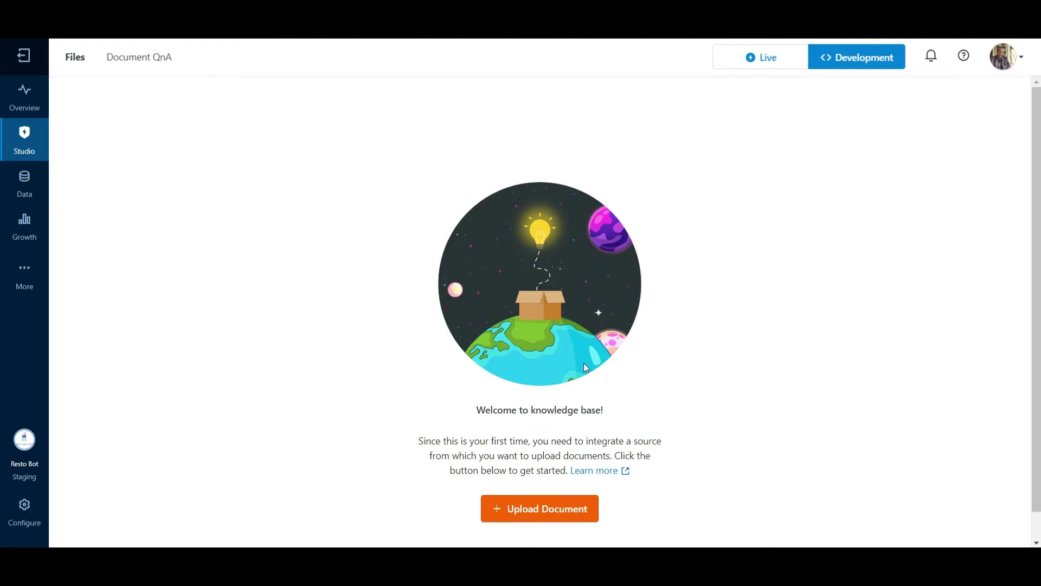
left_click(539, 510)
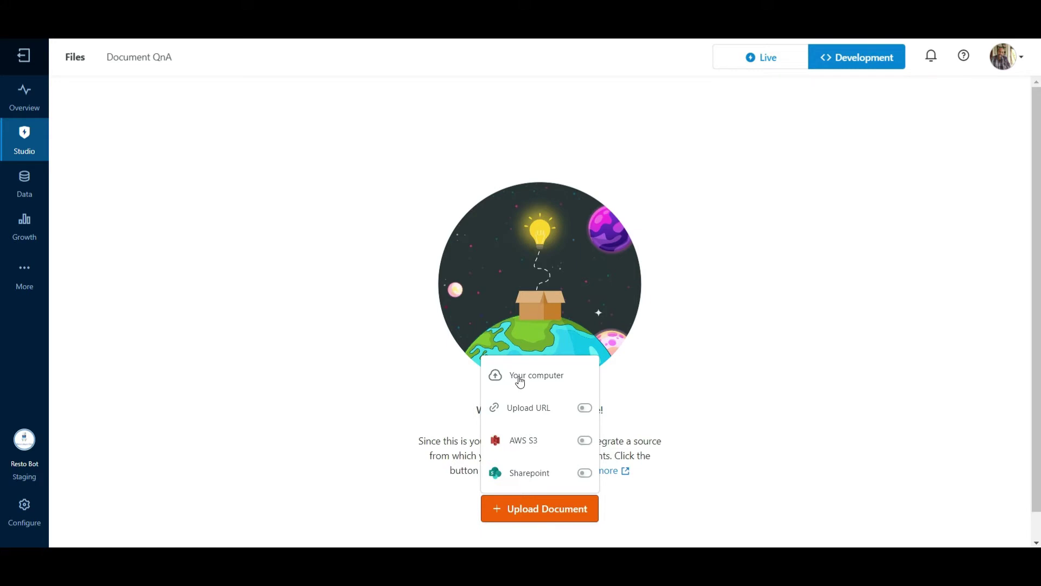
- Upload MG_Hector.pdf from the computer and add it so it begins indexing
left_click(520, 379)
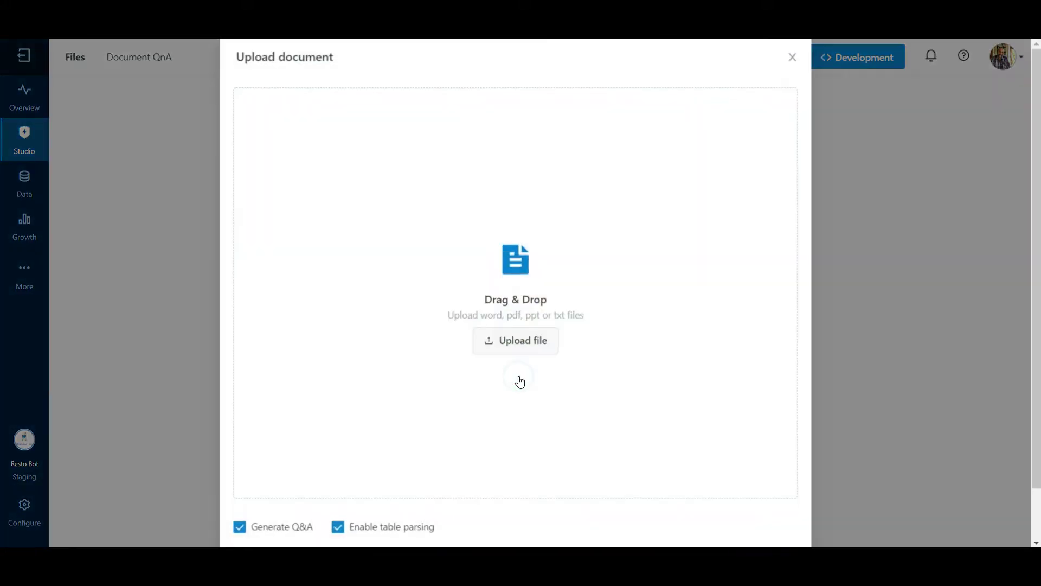
left_click(507, 346)
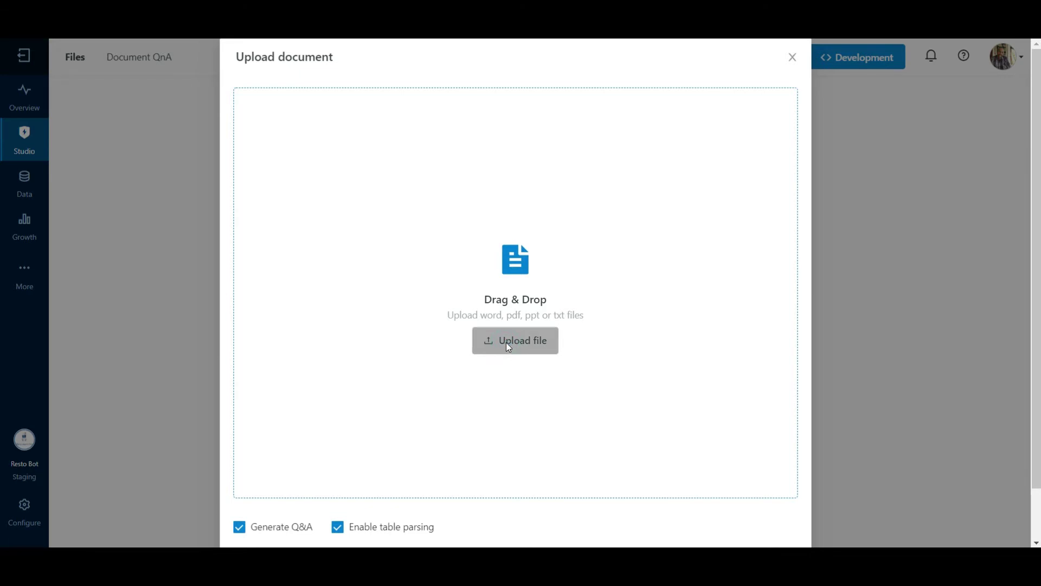
double_click(160, 119)
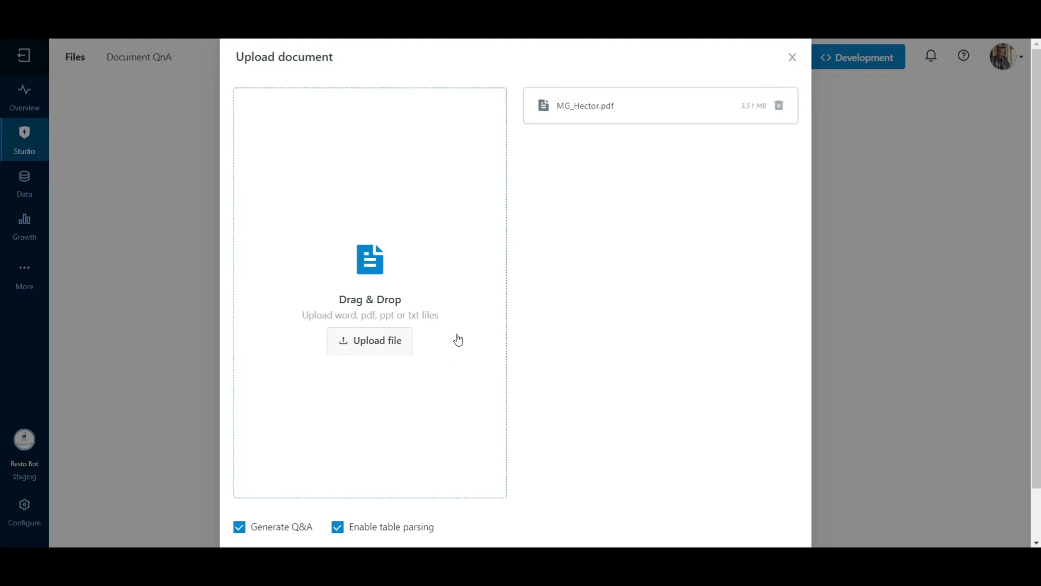
scroll(457, 339, "down", 1)
left_click(768, 514)
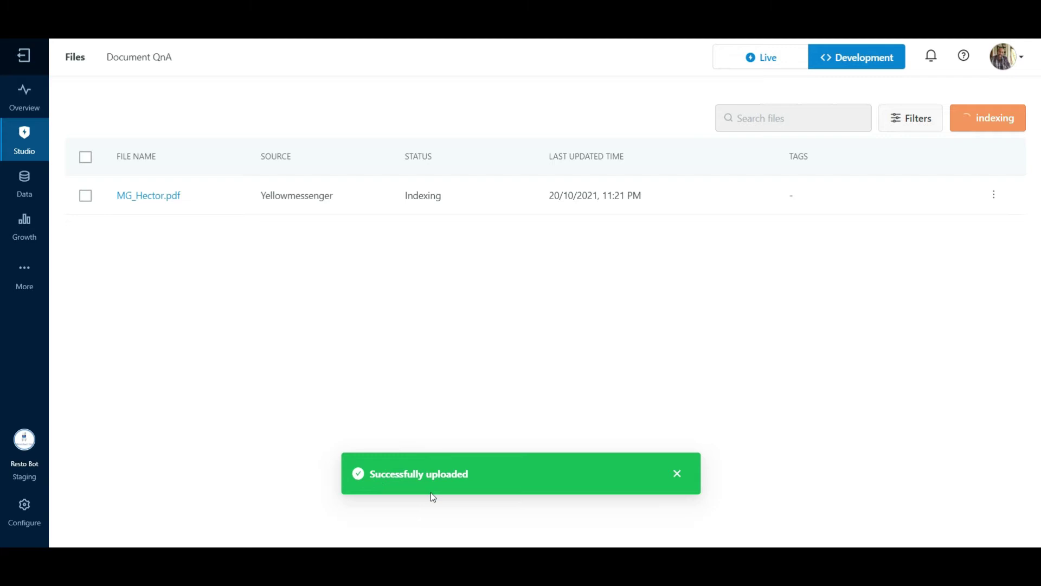
- Dismiss the upload success notice and wait for MG_Hector.pdf to reach Completed status
left_click(677, 474)
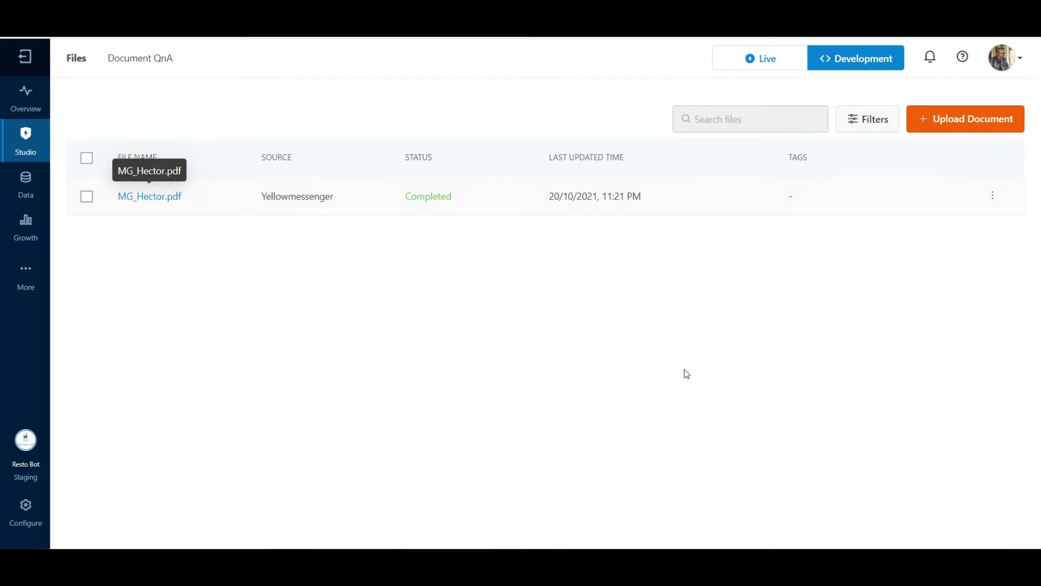
- Preview the 49-page MG Hector 2021 brochure from the row menu, then close it
left_click(994, 200)
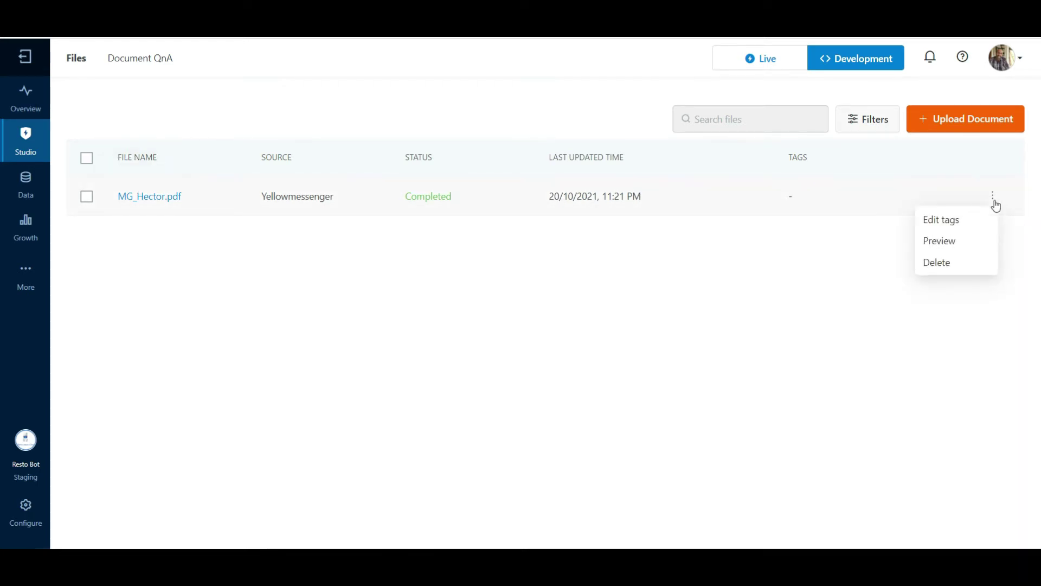
left_click(950, 251)
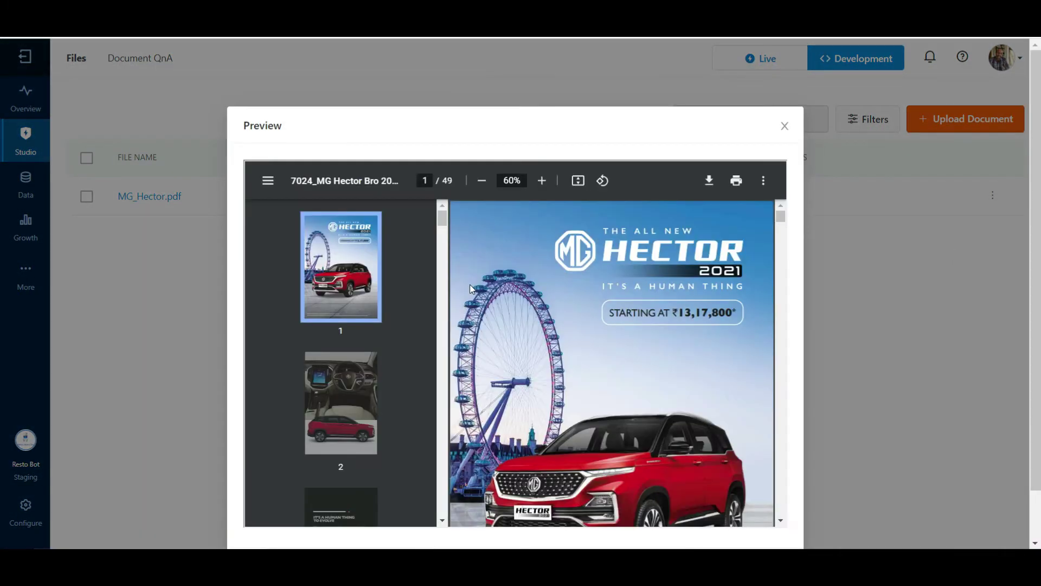
left_click(785, 129)
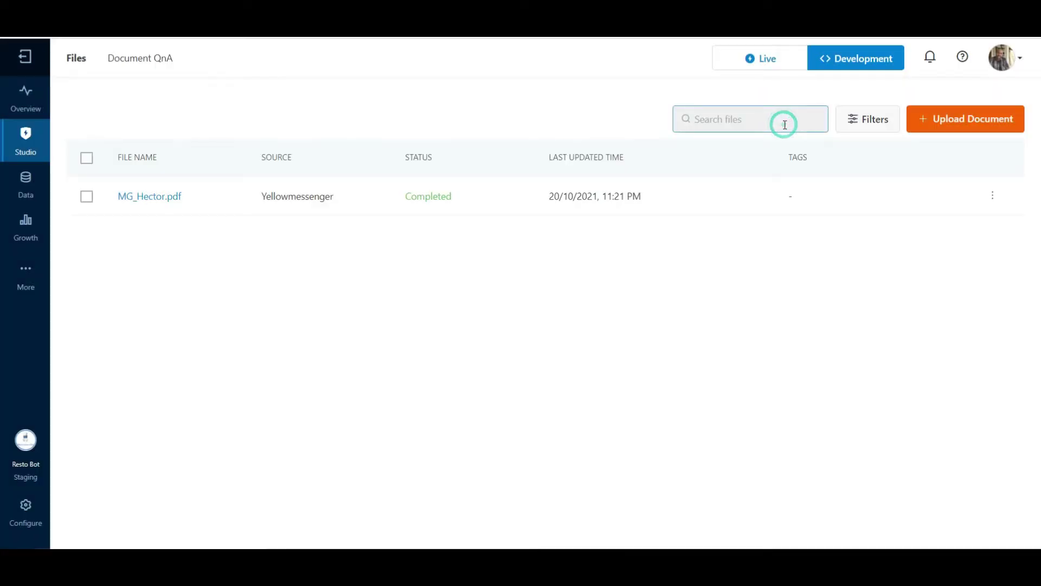
- In Document QnA, expand MG_Hector.pdf and show the evolution section's eight questions and answer
left_click(117, 66)
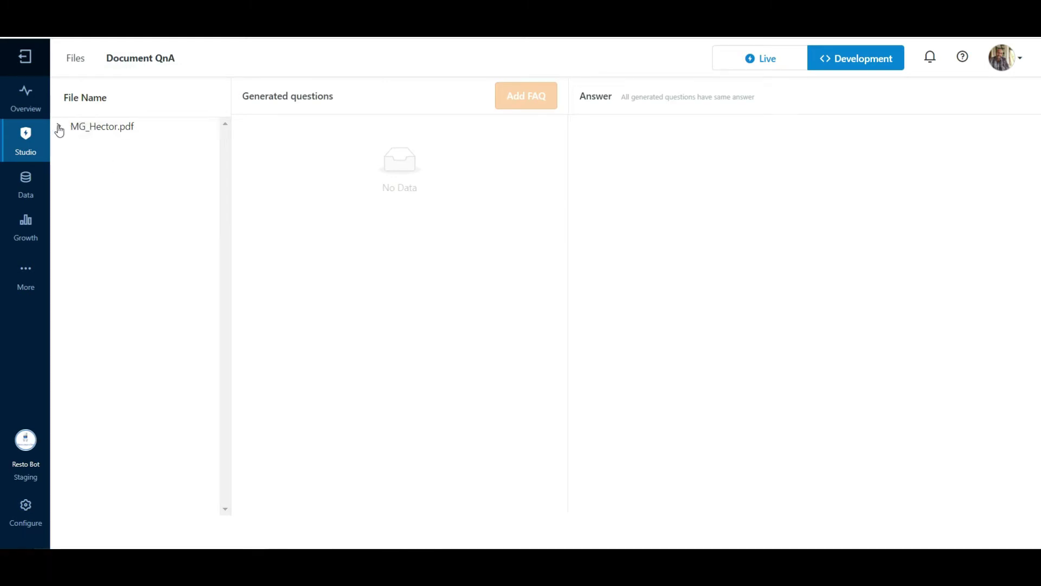
left_click(60, 128)
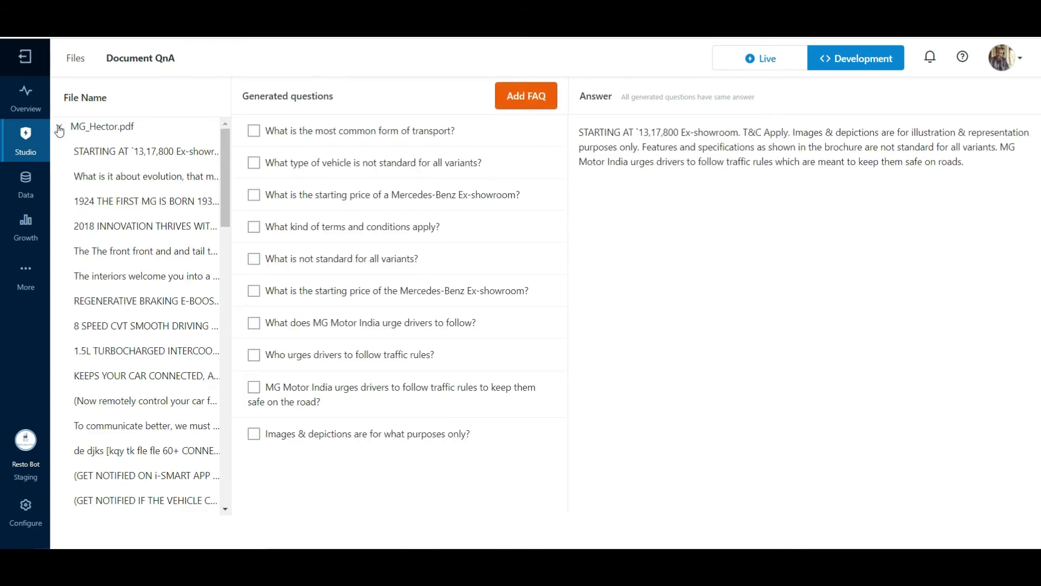
scroll(157, 226, "down", 5)
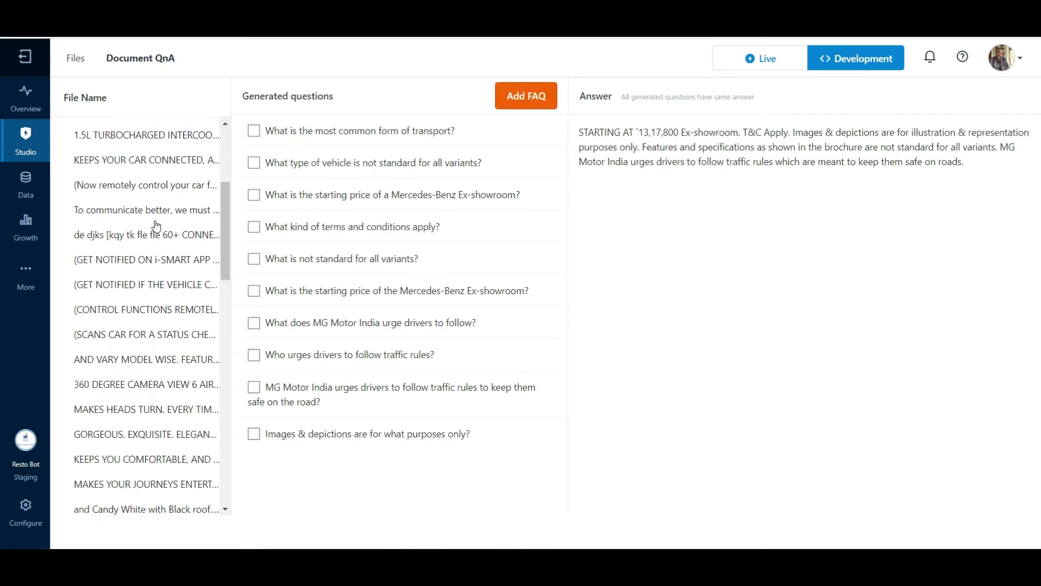
scroll(147, 271, "up", 5)
left_click(141, 326)
left_click(113, 186)
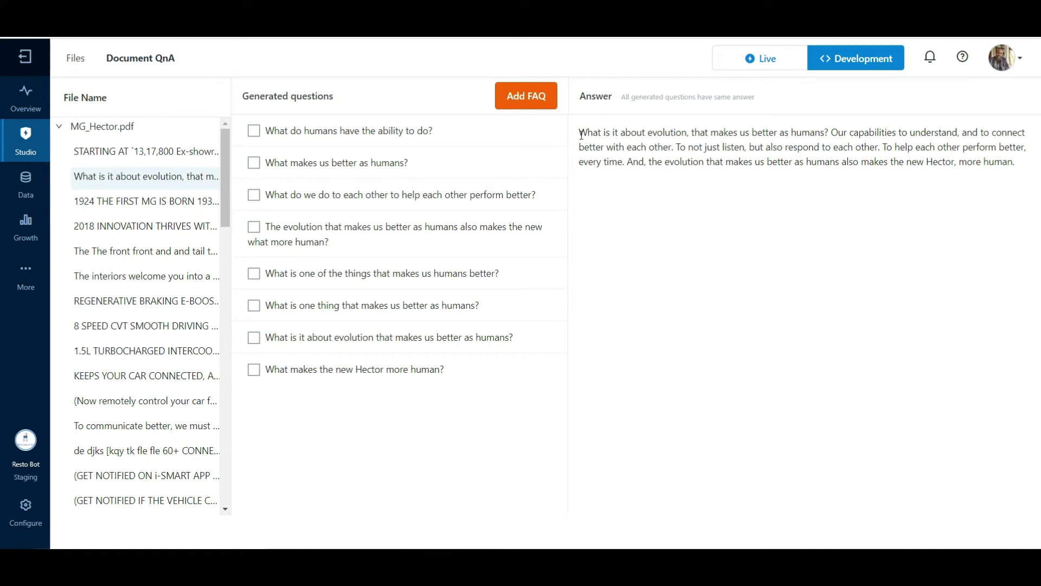
left_click_drag(579, 133, 1038, 179)
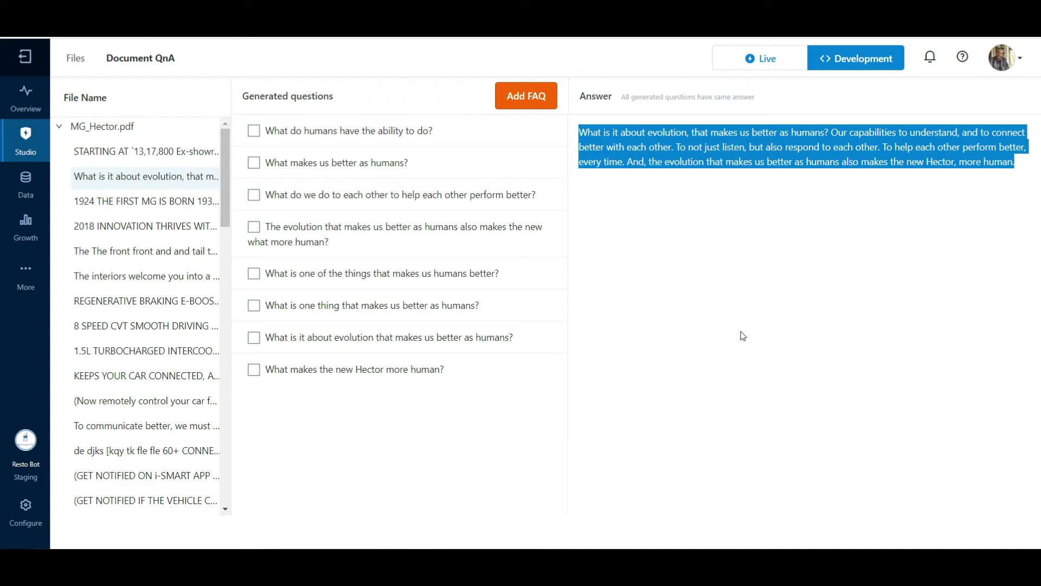
- Tick the first three evolution questions and start a new FAQ from them
left_click(253, 131)
left_click(253, 162)
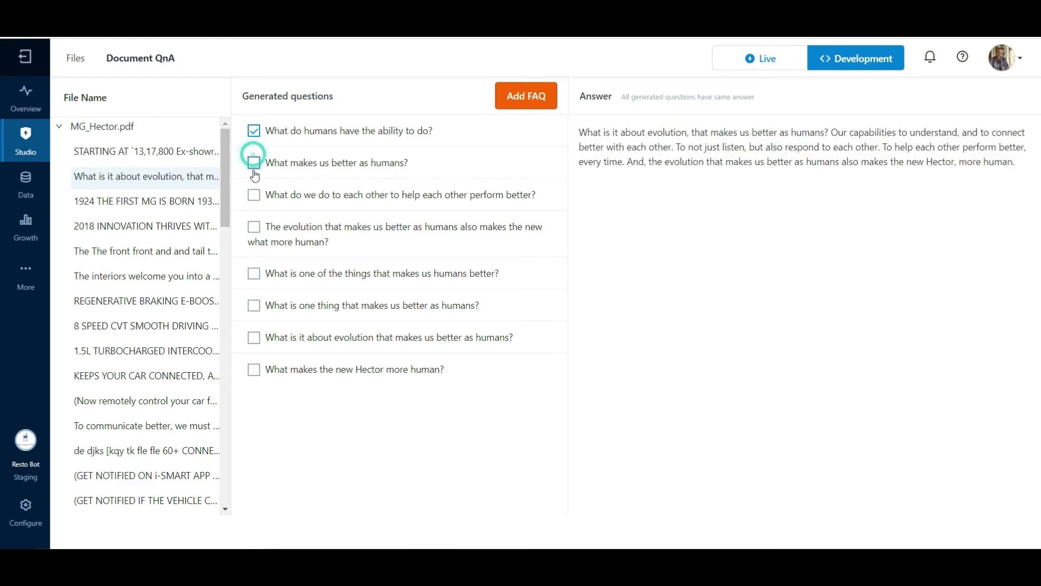
left_click(249, 195)
left_click(518, 97)
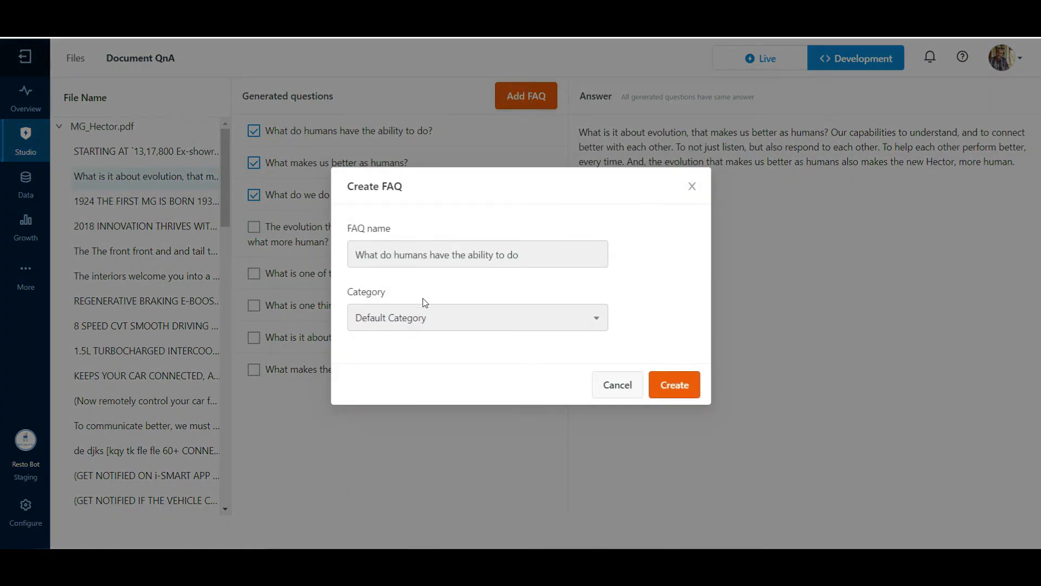
- File the FAQ under the MG Cars category, create it, and go to the FAQ page
left_click(418, 314)
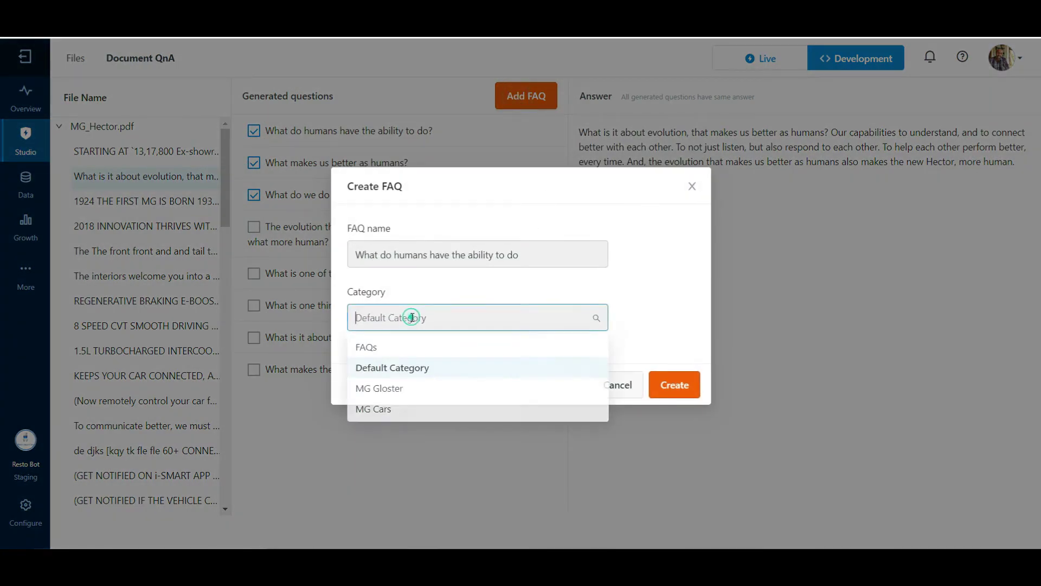
left_click(388, 413)
right_click(391, 413)
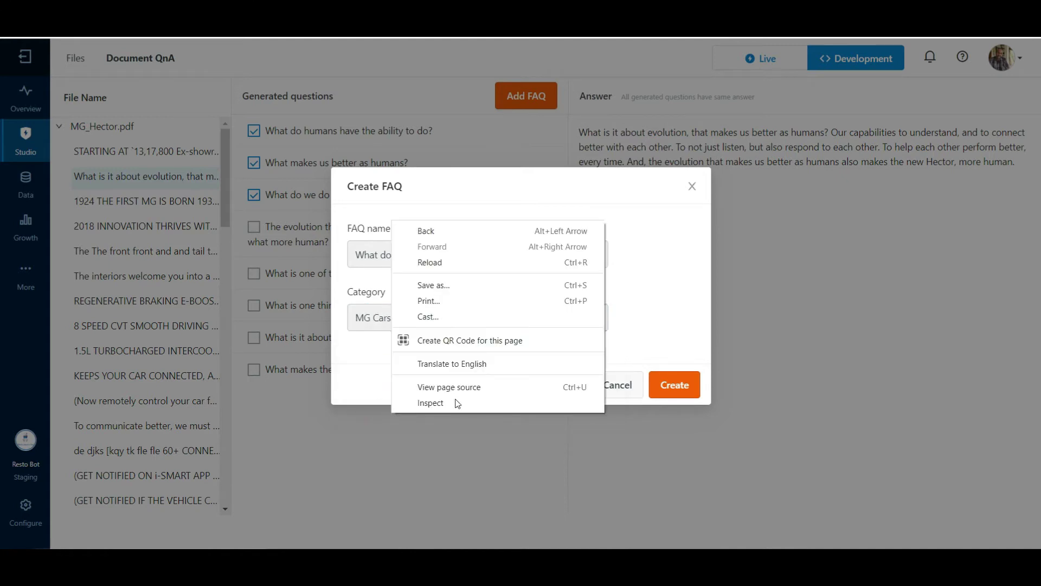
left_click(675, 386)
left_click(675, 386)
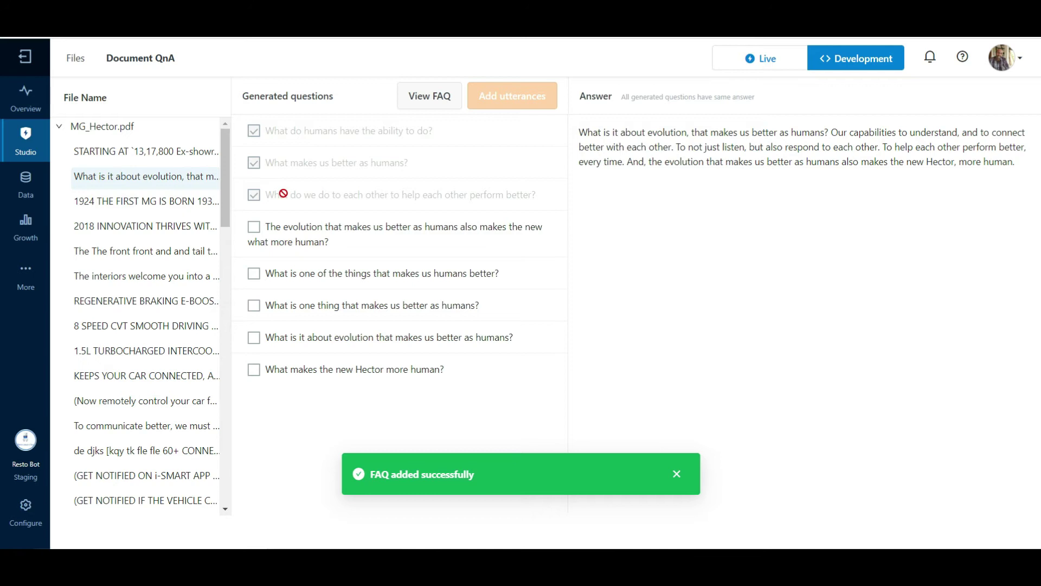
mouse_move(38, 154)
left_click(95, 129)
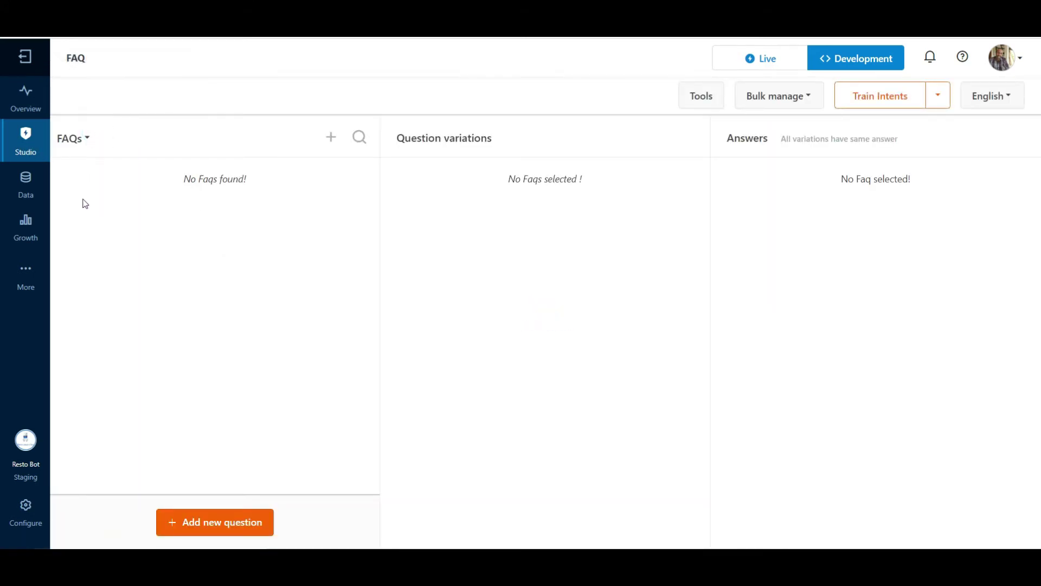
- Filter FAQs to MG Cars, check the new FAQ's answer, and retrain the intents
left_click(71, 138)
left_click(65, 226)
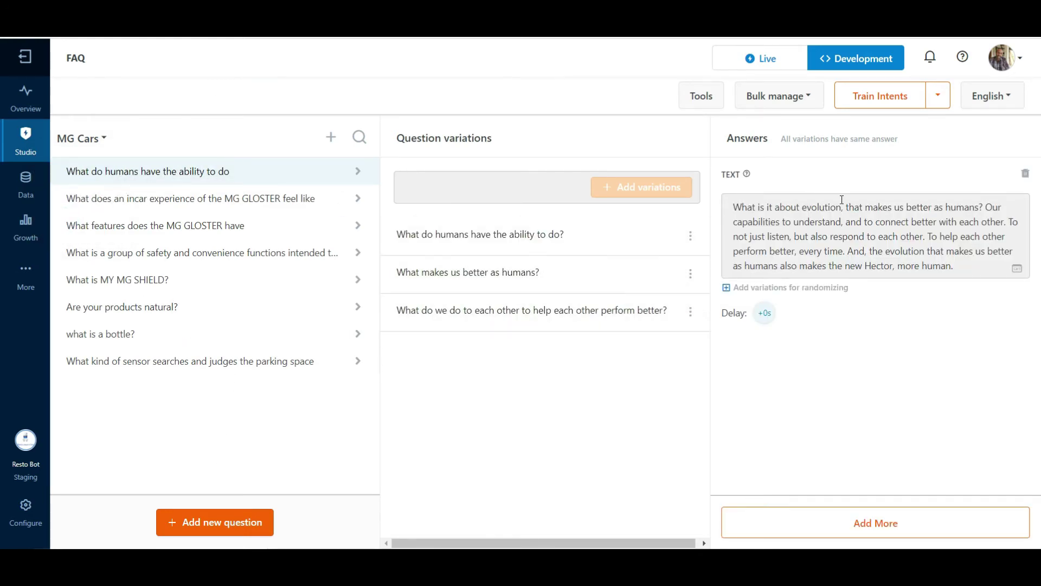
left_click(818, 253)
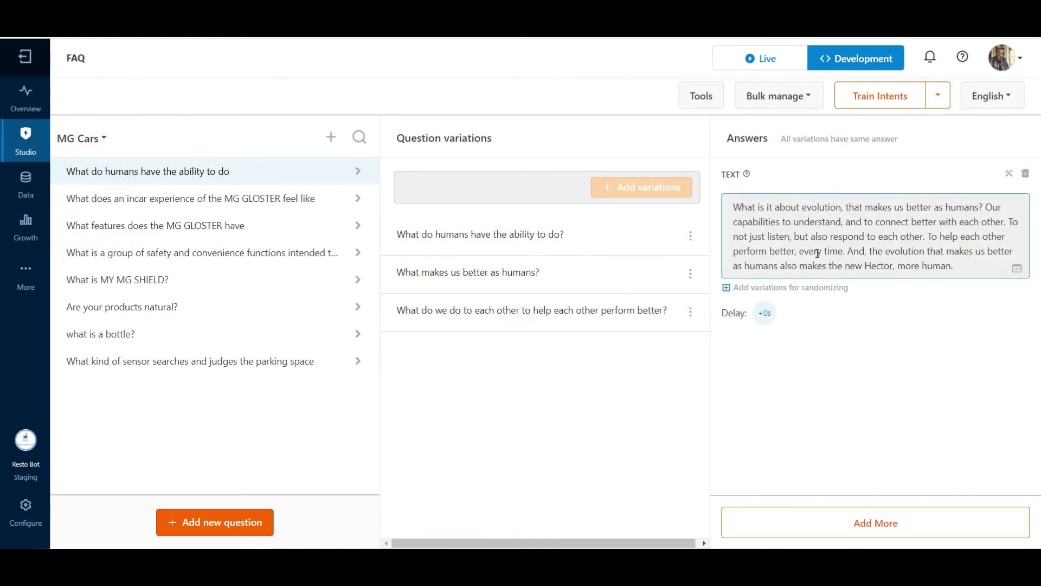
left_click(906, 95)
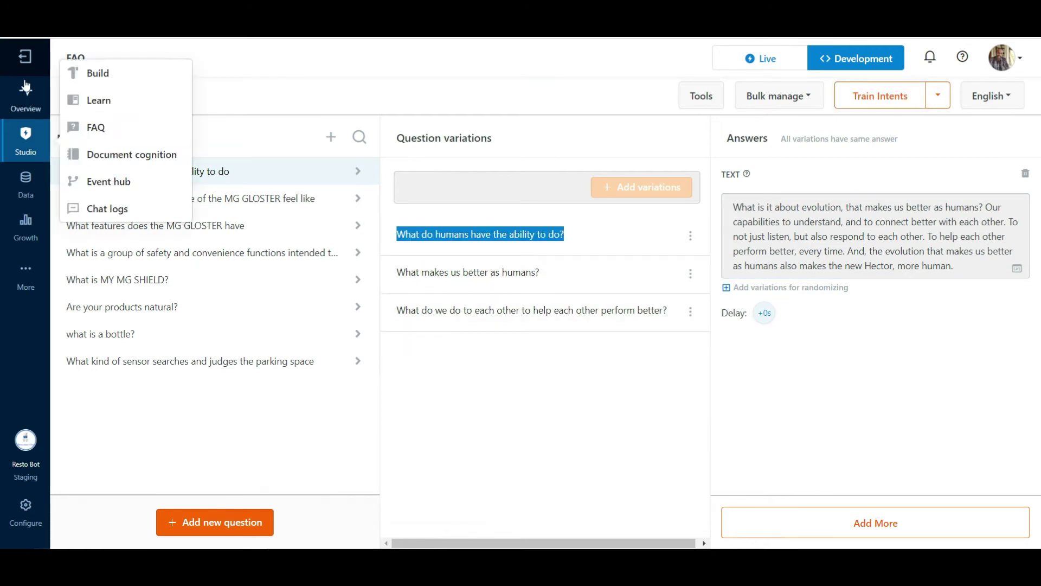
- Ask the test bot 'What do humans have the ability to do?' and get the evolution answer
left_click(25, 98)
left_click(915, 406)
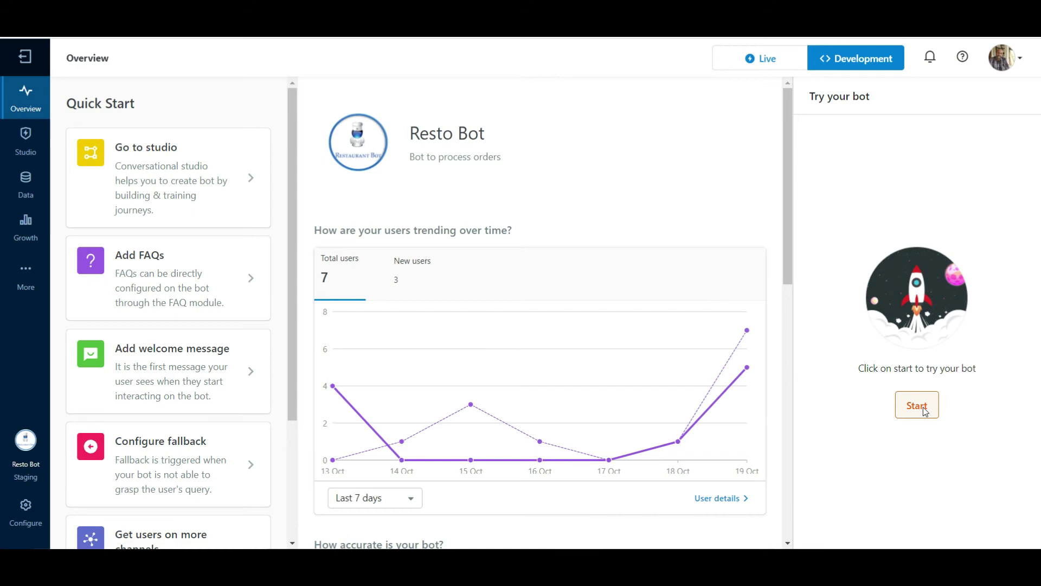
left_click(865, 526)
type("What do humans have the ability to do?")
key("Return")
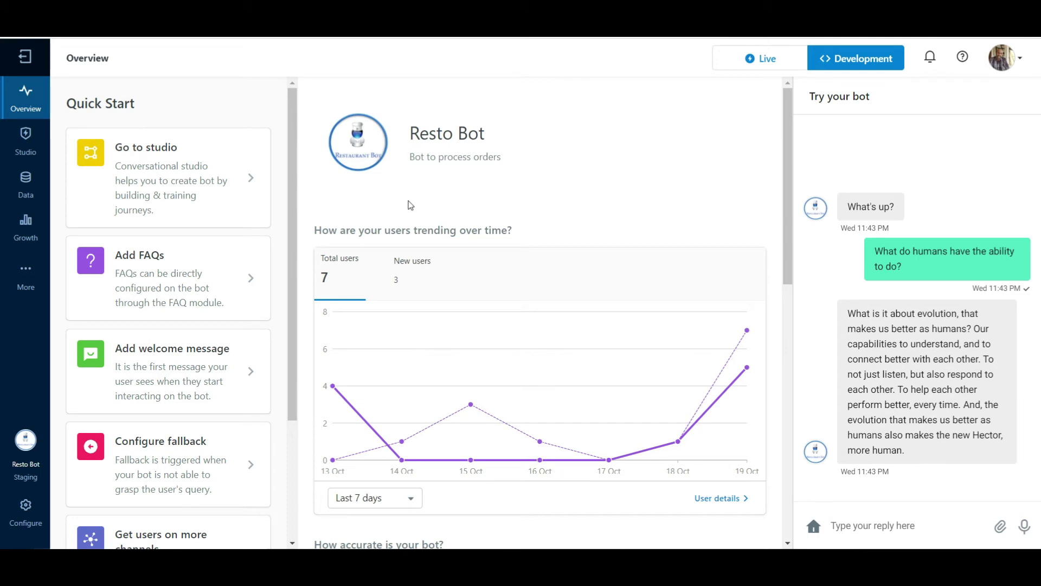
- Turn on the Document Search fallback node in the bot's main Studio flow
left_click(125, 187)
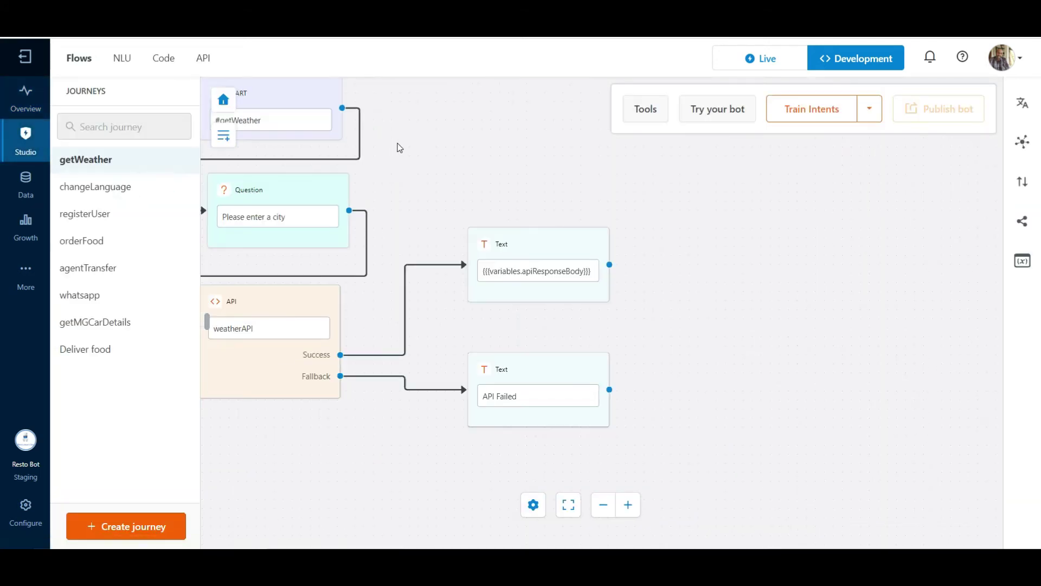
left_click(222, 99)
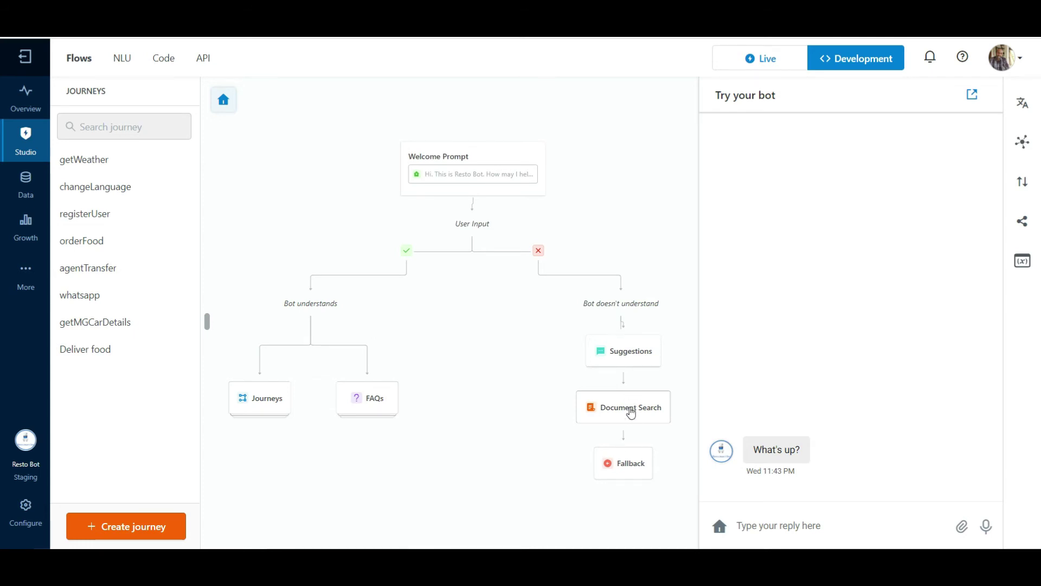
left_click(627, 422)
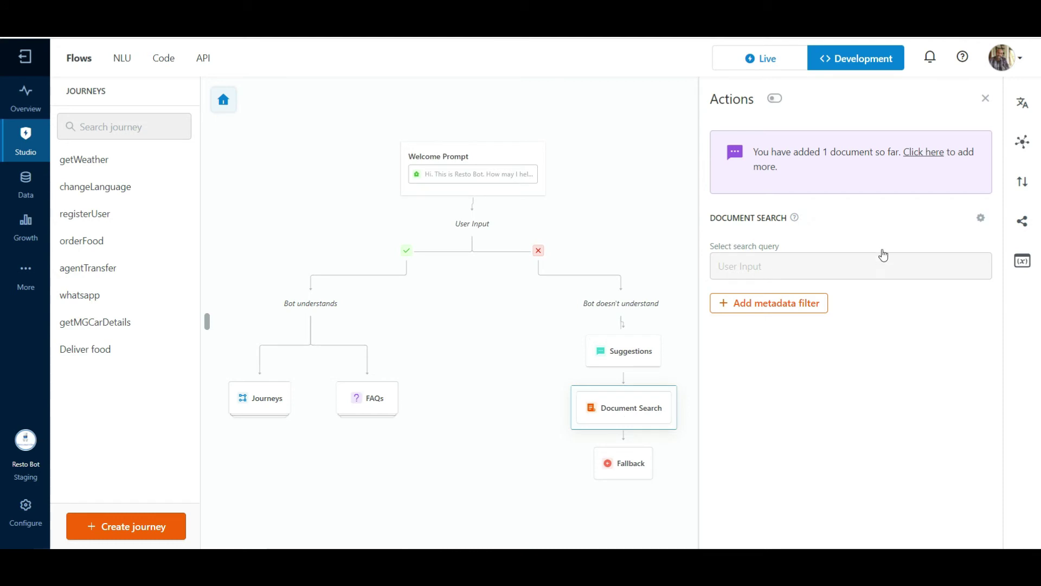
left_click(775, 98)
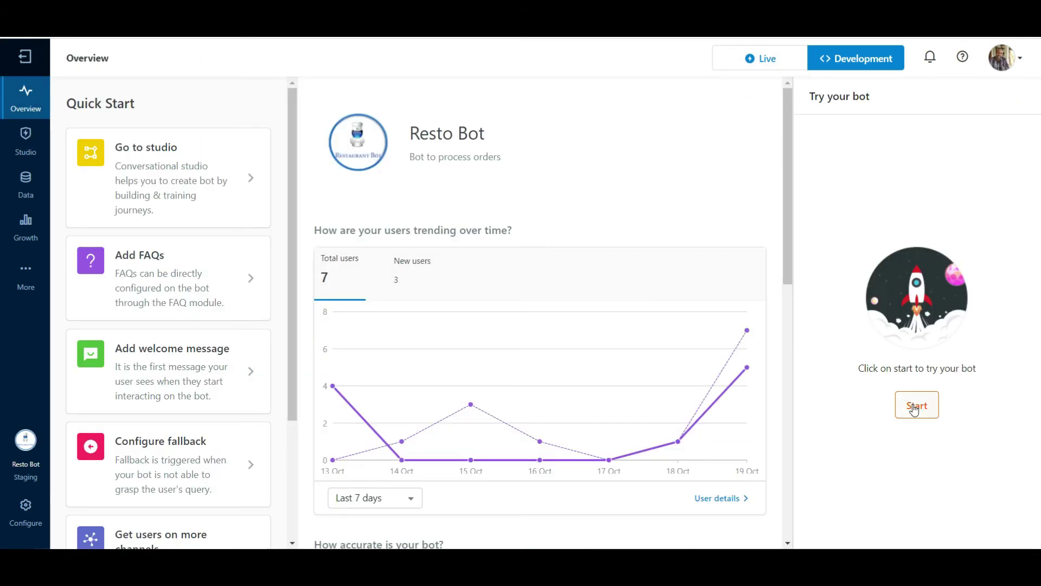
- Ask the test bot about the 8-speed CVT and browse MG Hector cards on driving modes and prices
left_click(918, 400)
left_click(845, 527)
key("ctrl+v")
key("Return")
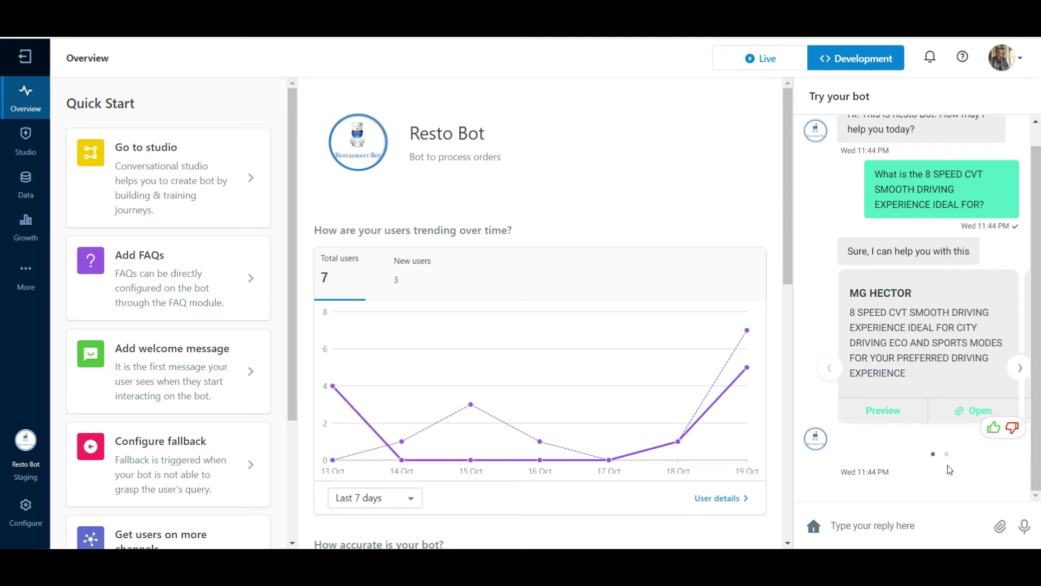
left_click(969, 415)
left_click(1019, 369)
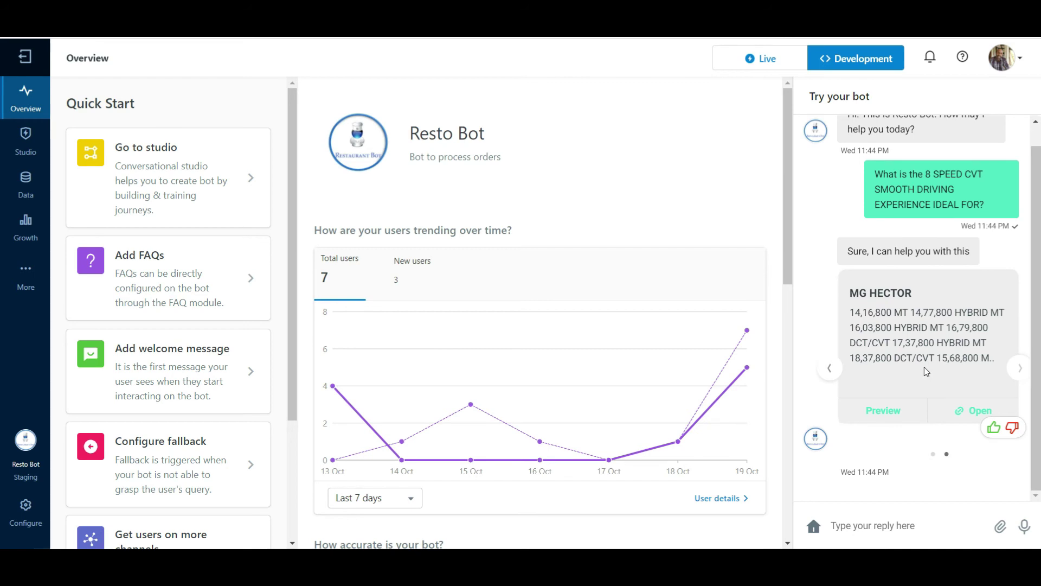
- Return to the studio's main flow and open the Document Search fallback node
left_click(26, 141)
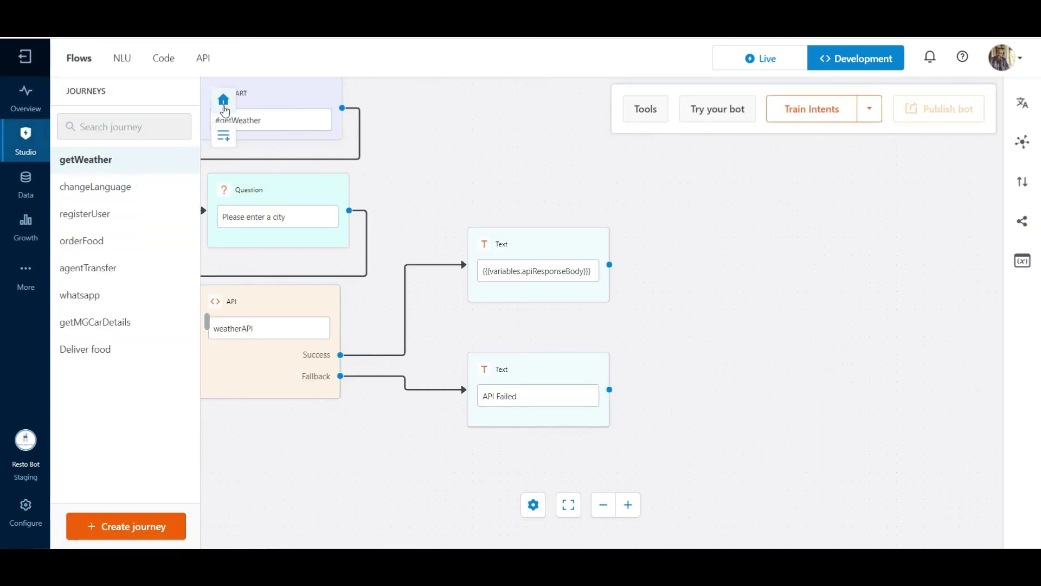
left_click(224, 99)
left_click(612, 418)
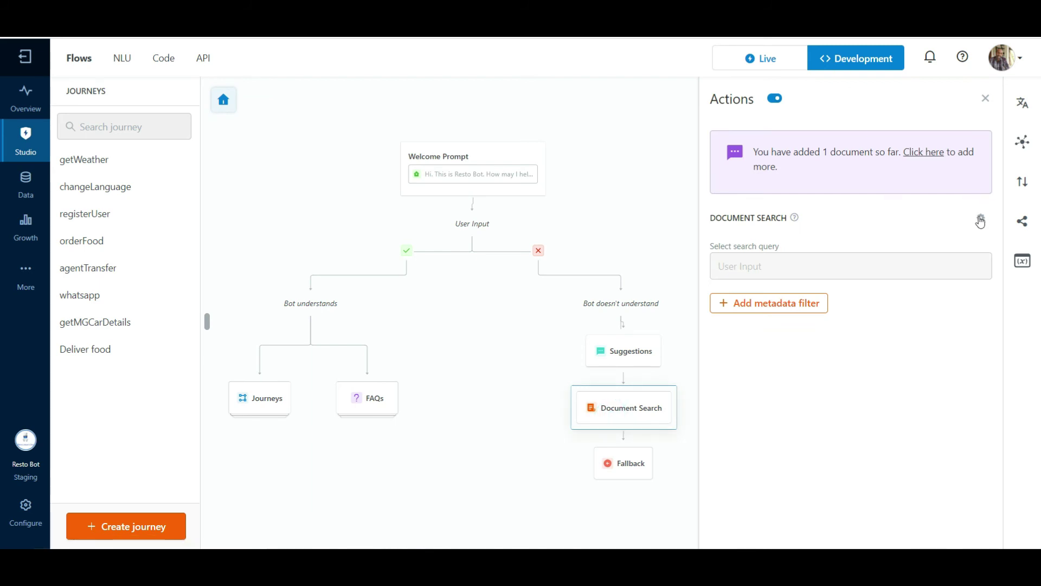
- Review records to display, max results per document and the found-results reply, then cancel unchanged
left_click(979, 219)
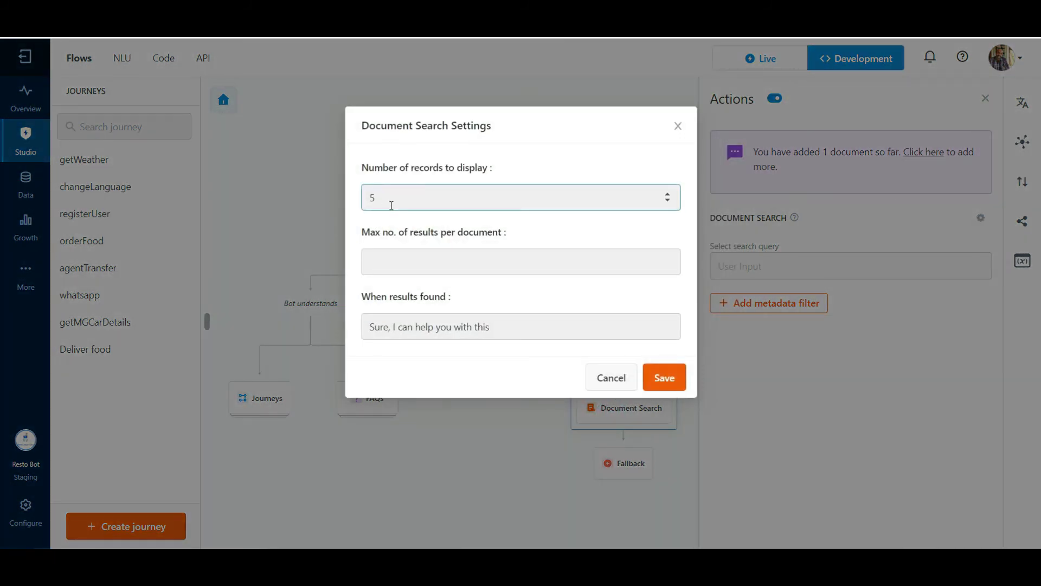
left_click(437, 200)
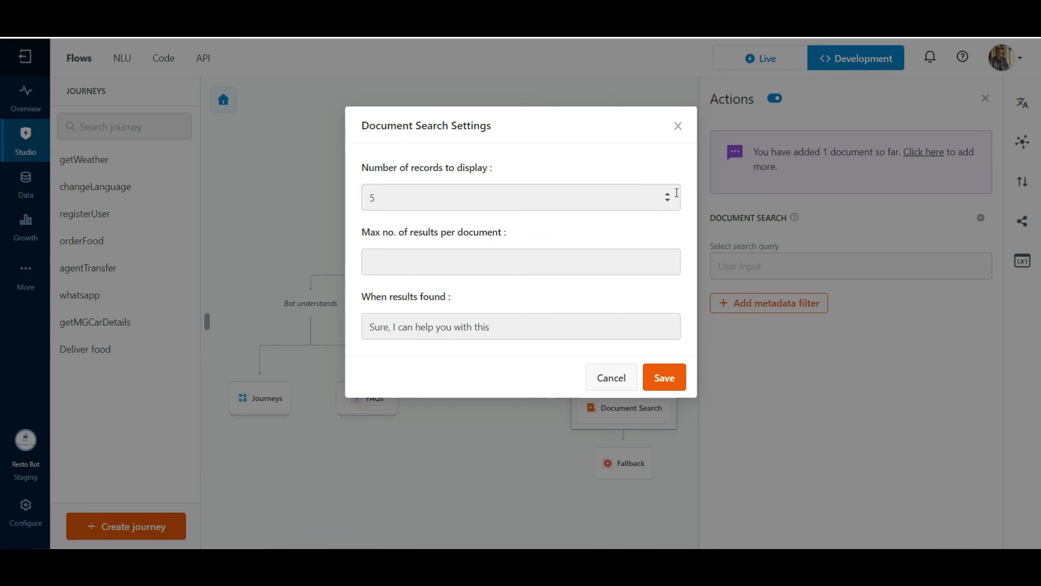
left_click(684, 205)
left_click(466, 270)
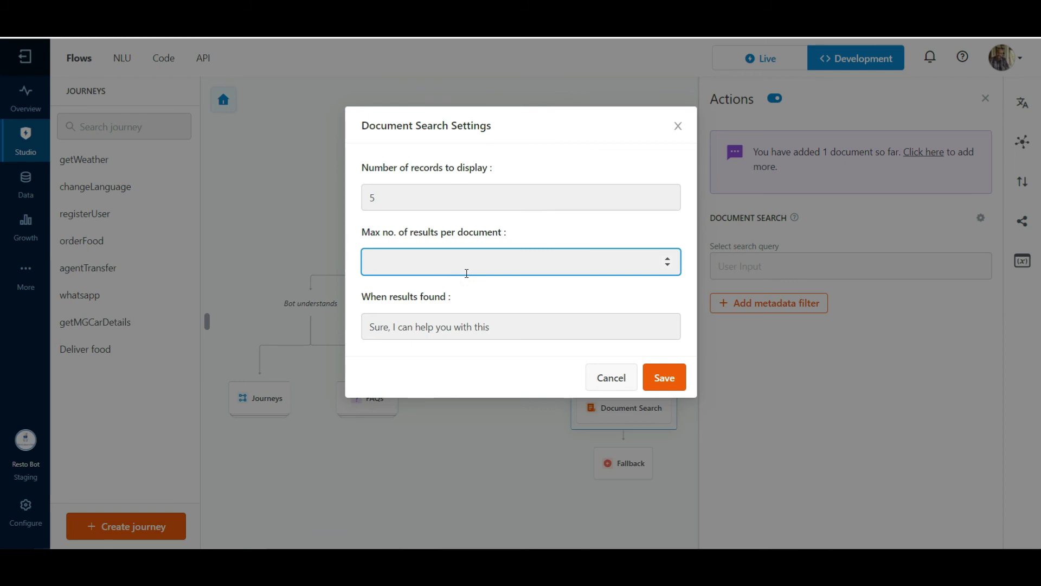
left_click(423, 329)
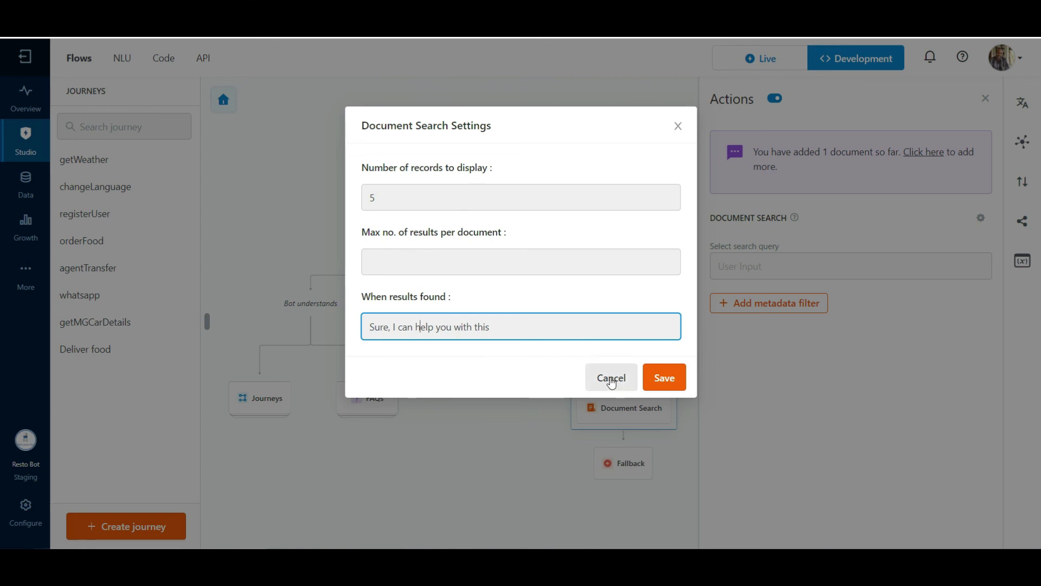
left_click(611, 378)
- Open Edit tags for the first PDF in the Document cognition knowledge base
mouse_move(19, 154)
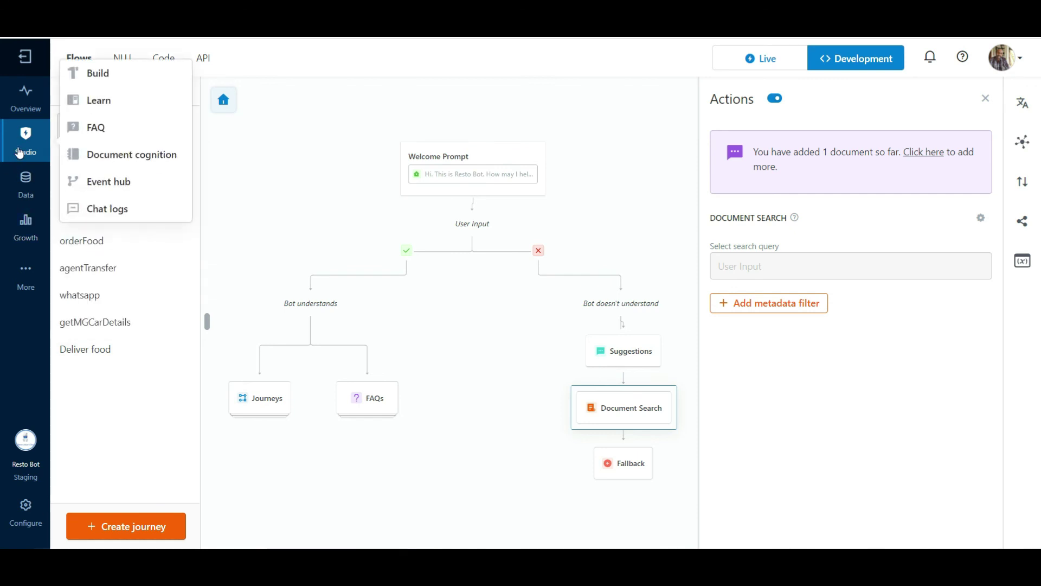
left_click(95, 155)
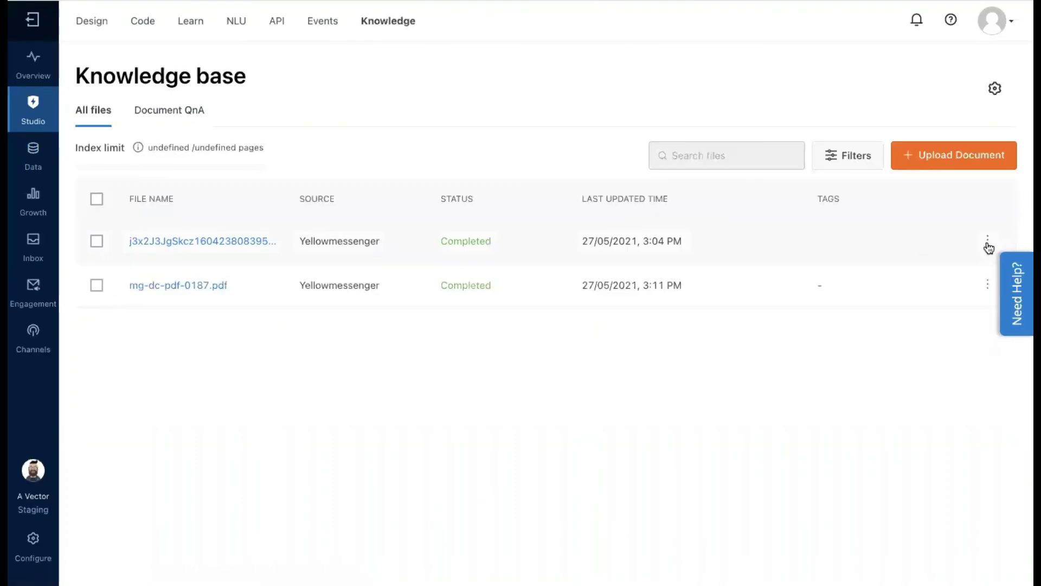
left_click(988, 242)
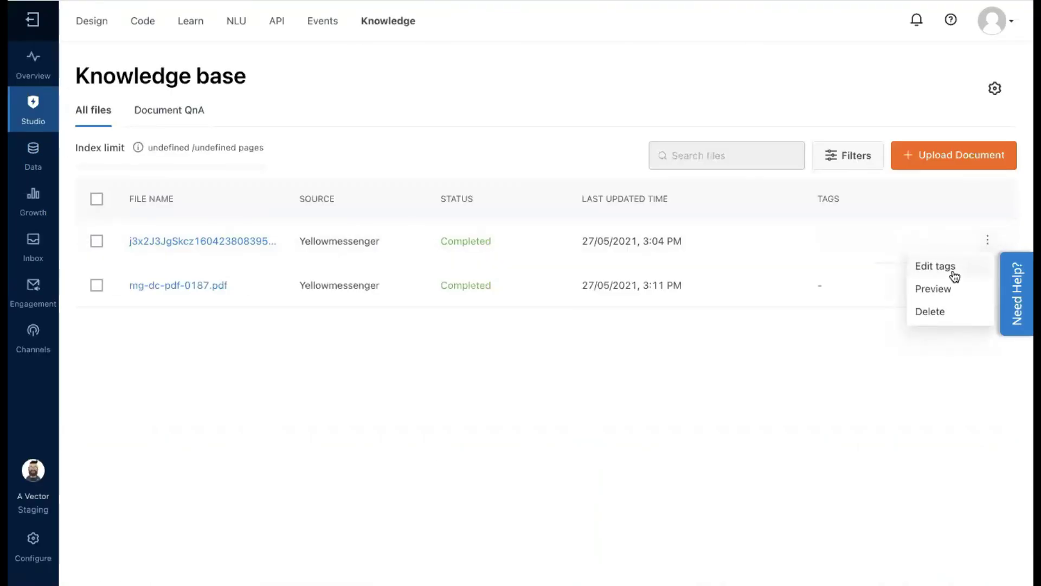
left_click(936, 266)
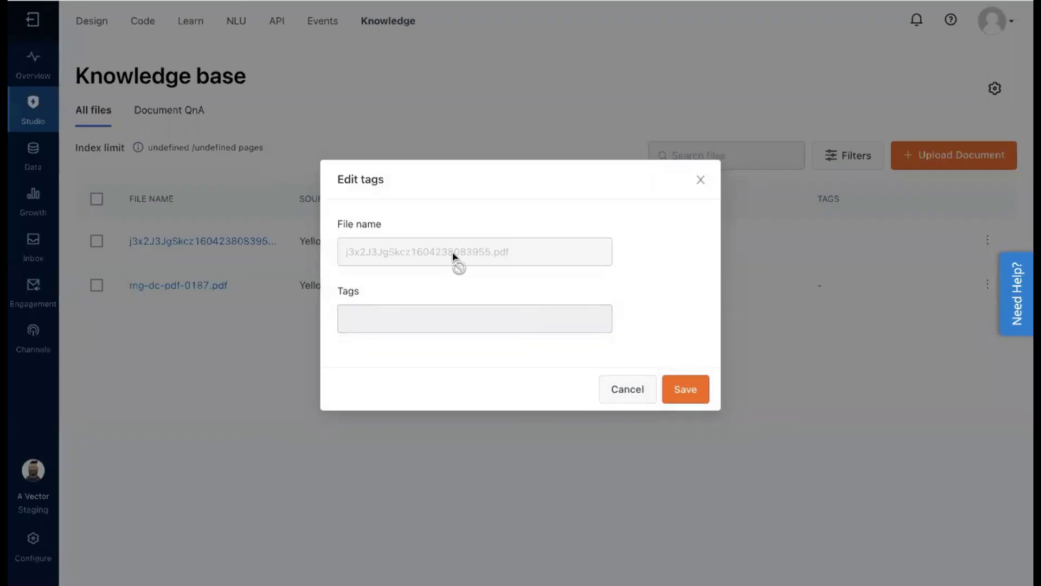
- Add the tags 'country : india' and 'type : hr' to the file and save
left_click(396, 325)
type("c")
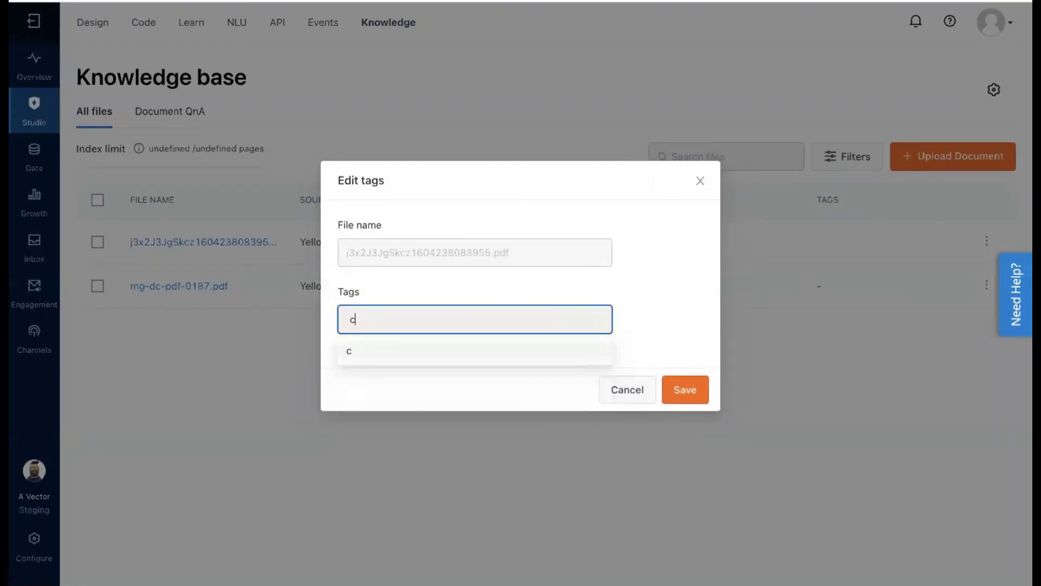
type("ountry : india")
key("Return")
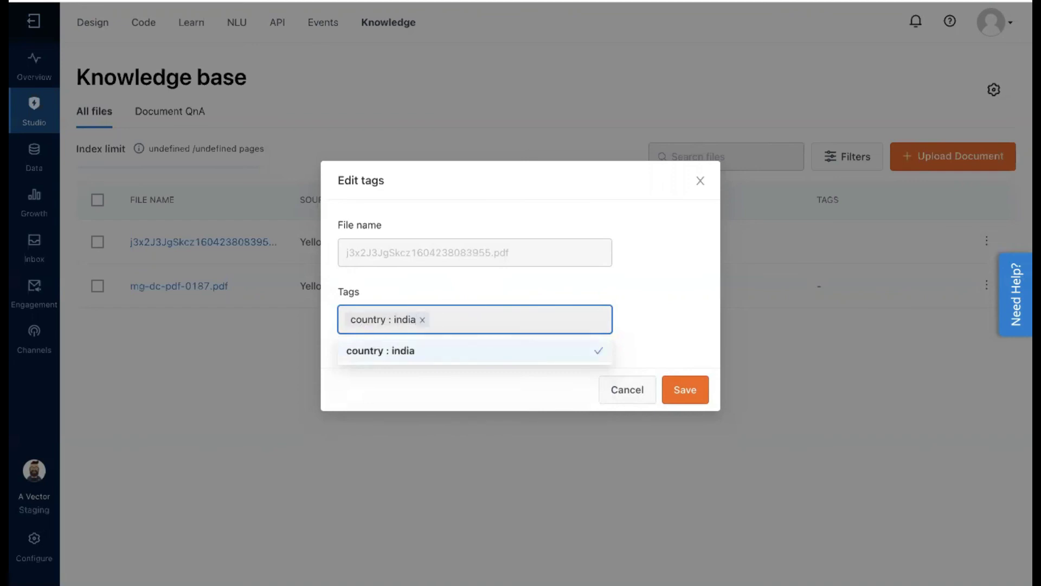
type("type : hr")
key("Return")
left_click(698, 309)
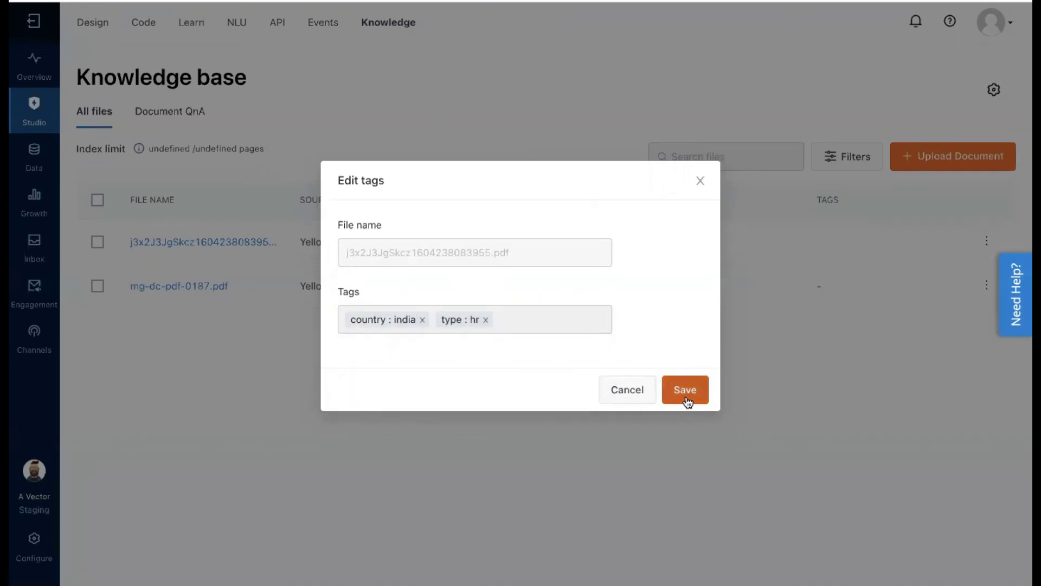
left_click(685, 391)
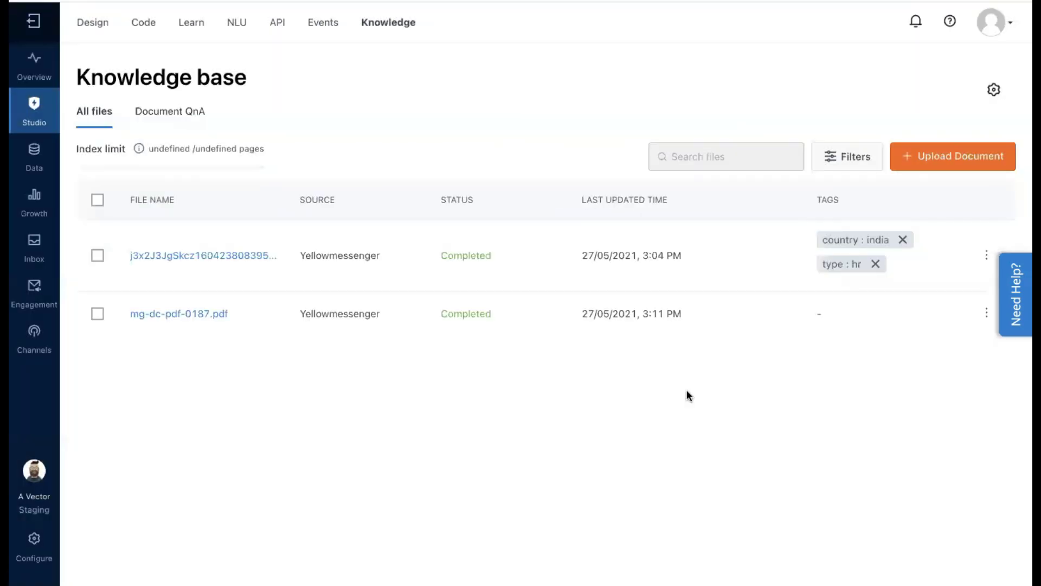
- In the studio's Document Search node, add a metadata filter on tag 'country' with value India
left_click(22, 73)
left_click(153, 158)
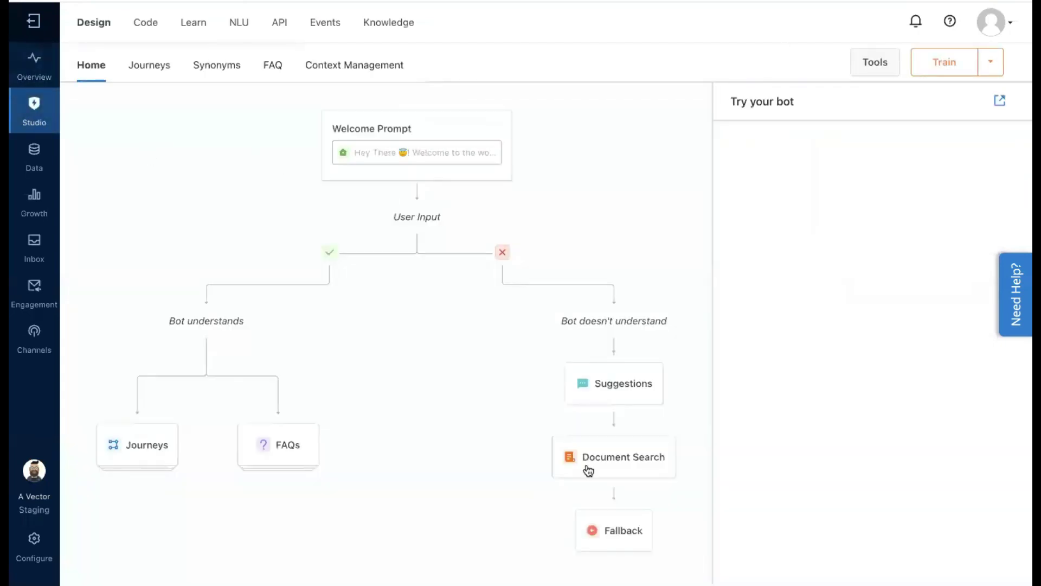
left_click(588, 470)
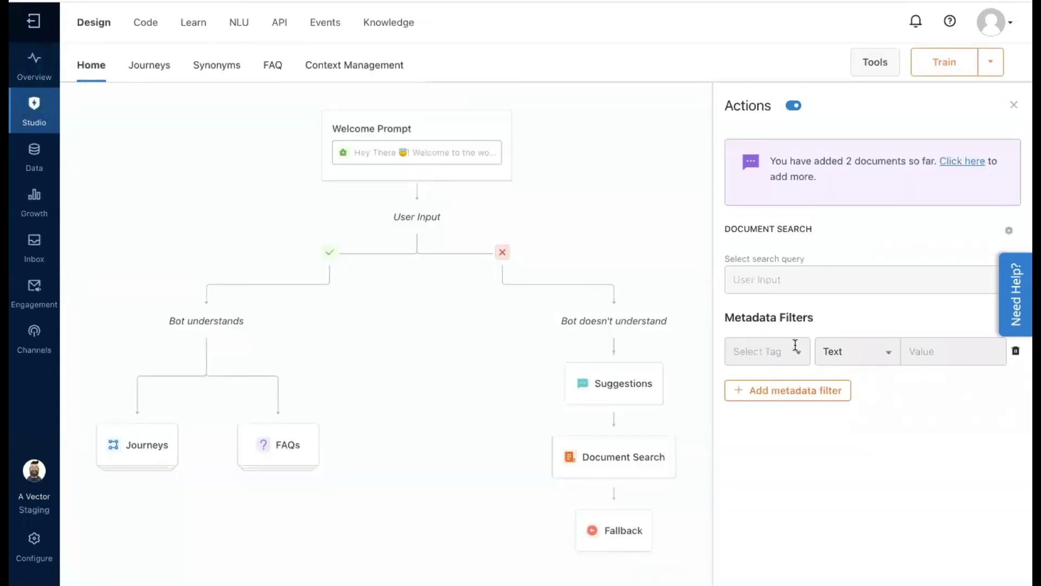
left_click(787, 357)
left_click(748, 383)
left_click(922, 352)
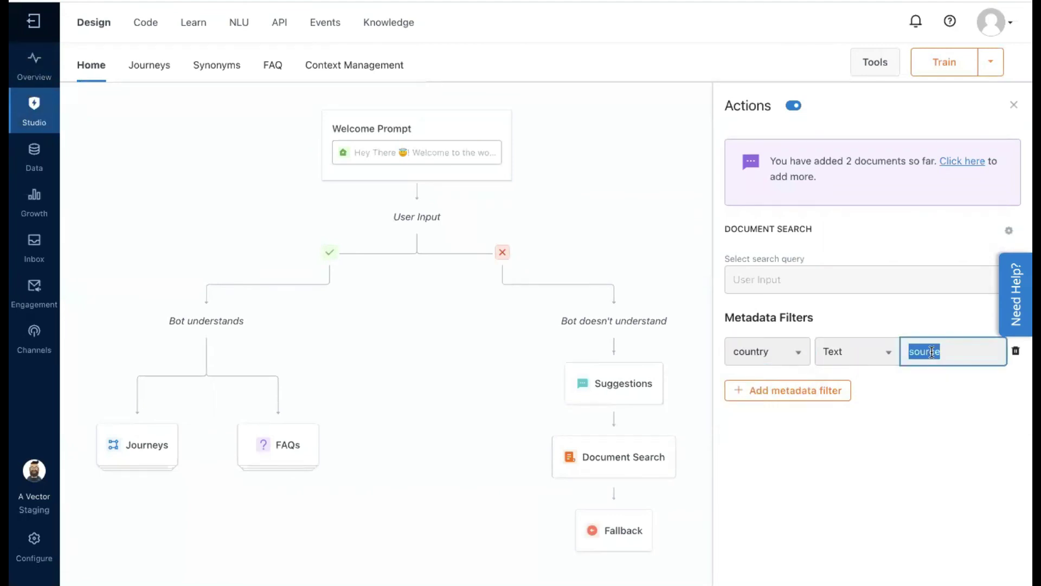
type("India")
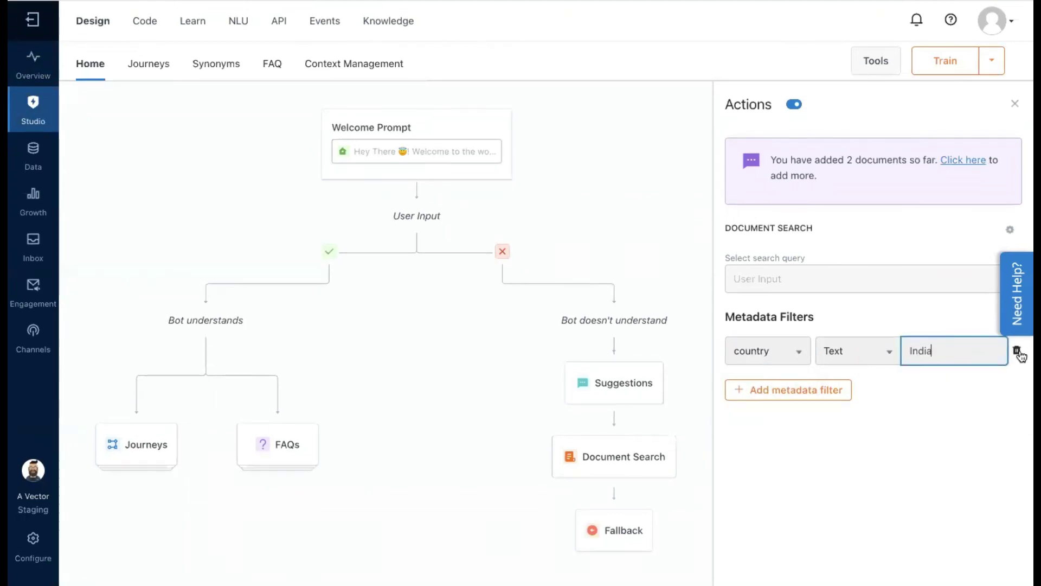